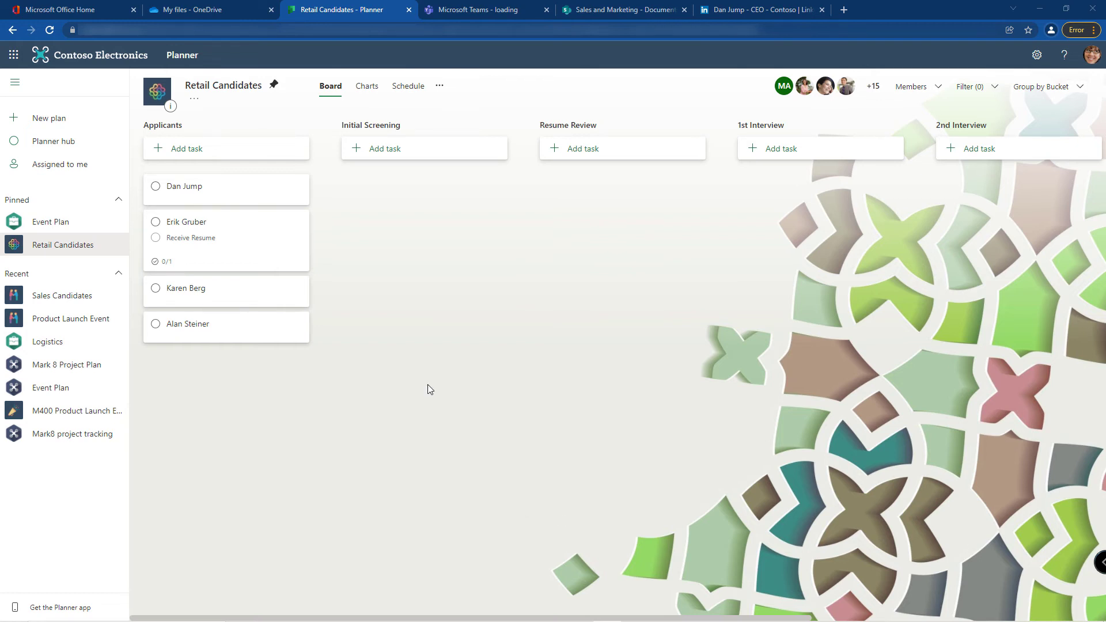
- Open the candidate's task and show its available colour labels
{"action": "left_click", "coordinate": [235, 199]}
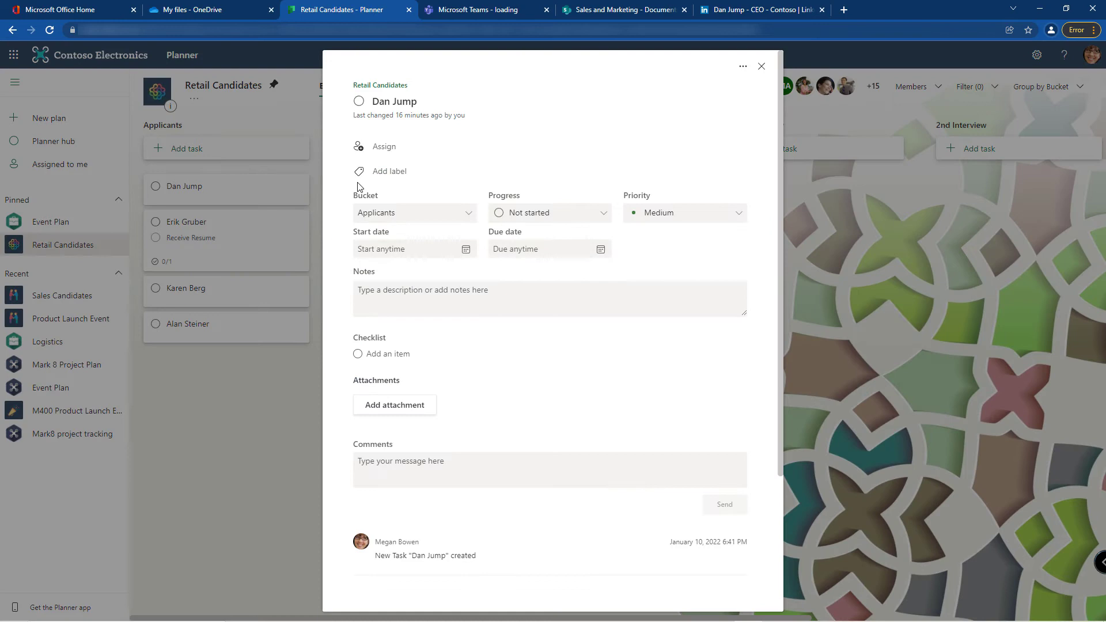
{"action": "left_click", "coordinate": [406, 180]}
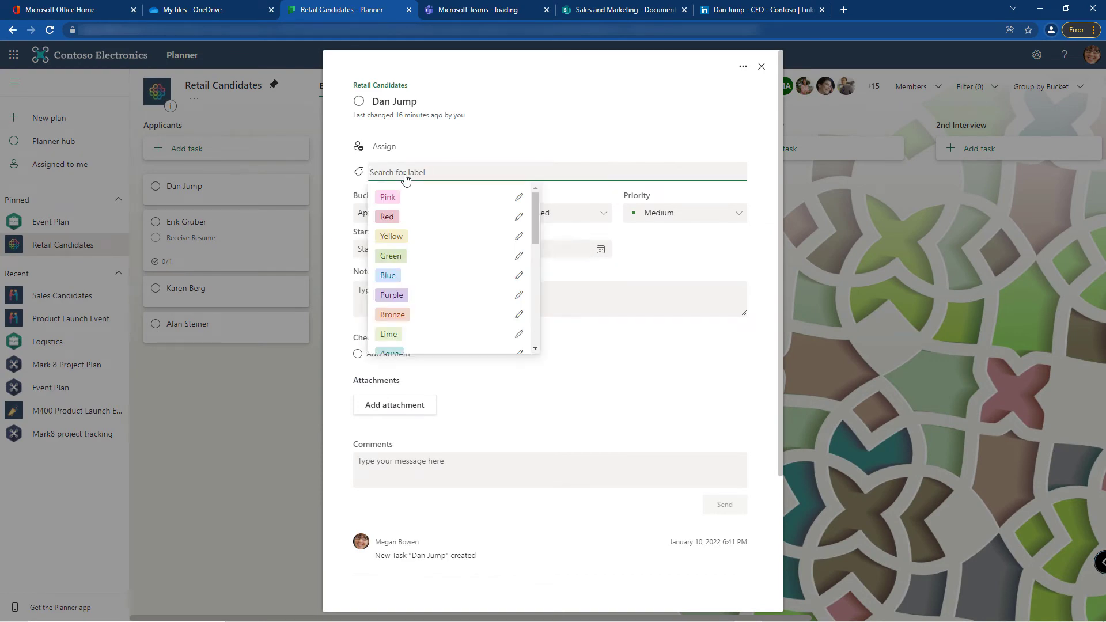
- Rename the Pink label to Management and the Red label to Associate
{"action": "left_click", "coordinate": [519, 199]}
{"action": "double_click", "coordinate": [551, 219]}
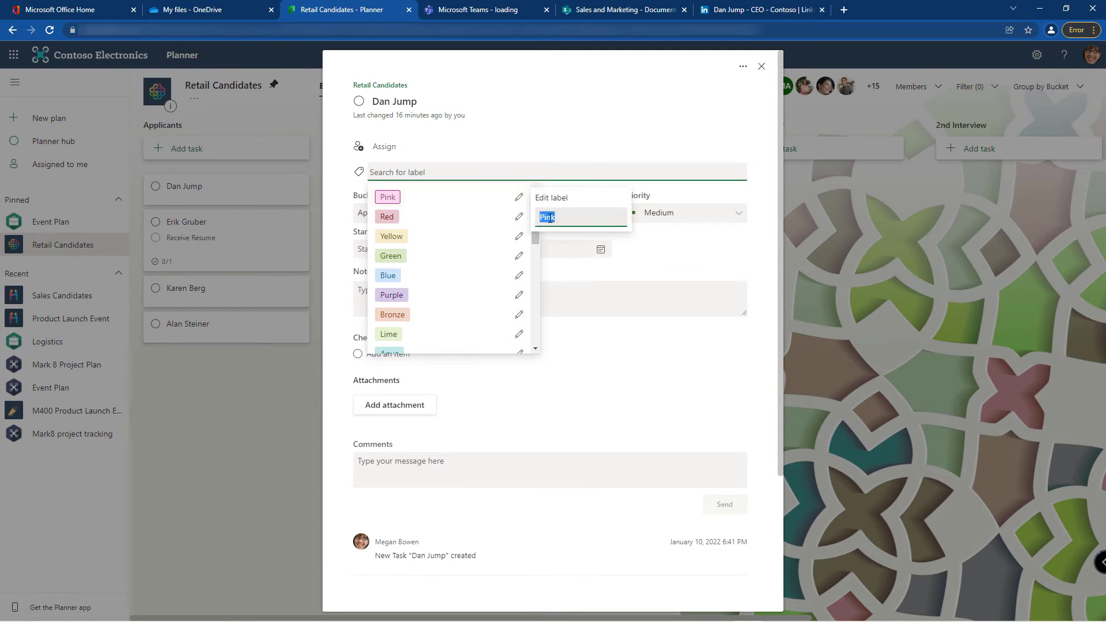
{"action": "type", "text": "Management"}
{"action": "key", "text": "Return"}
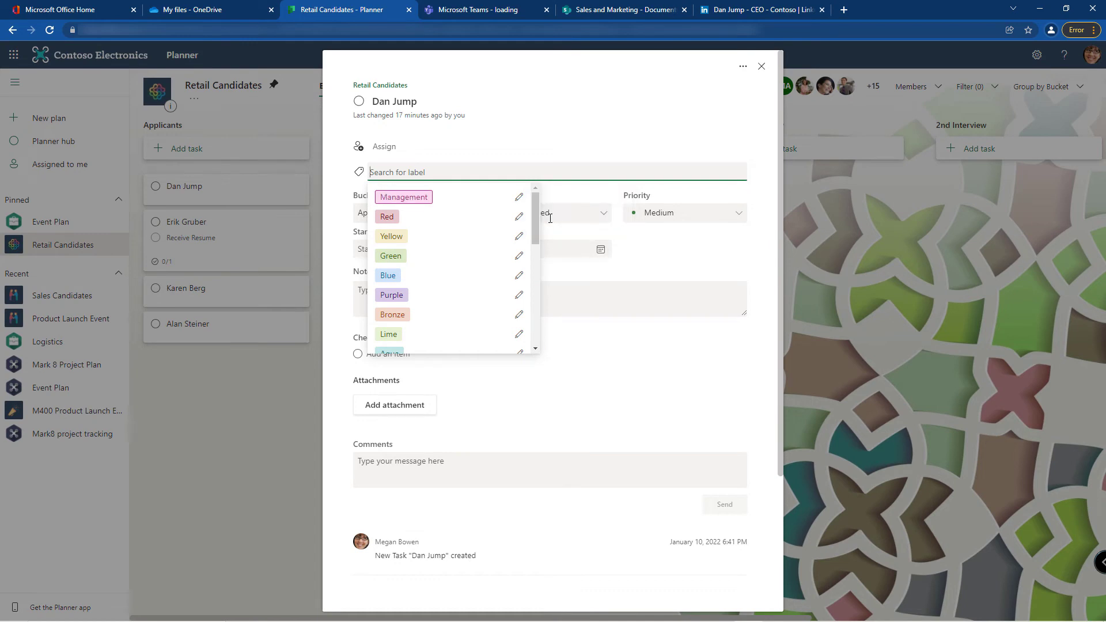
{"action": "left_click", "coordinate": [519, 218]}
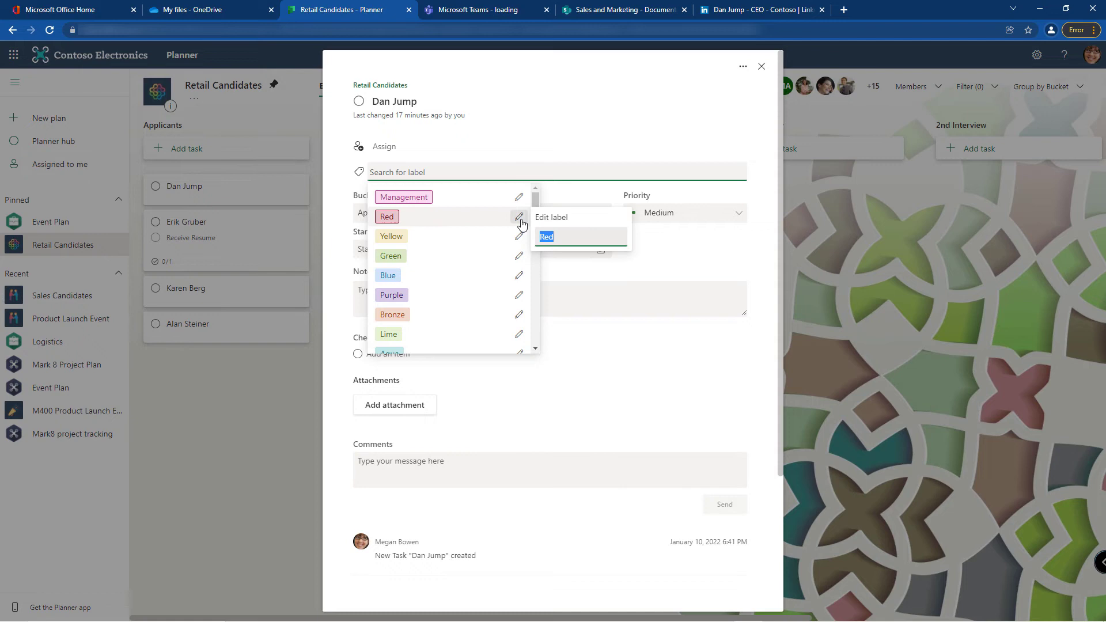
{"action": "type", "text": "Associate"}
{"action": "key", "text": "Return"}
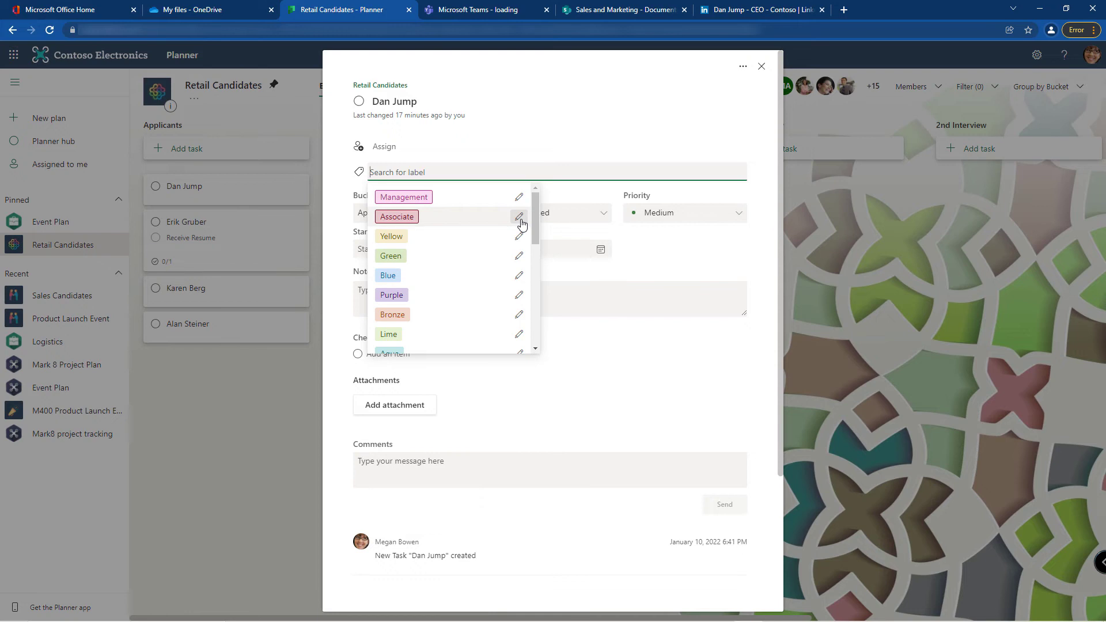
- Rename the Cranberry label to Background Issue
{"action": "scroll", "coordinate": [510, 276], "scroll_direction": "down", "scroll_amount": 3}
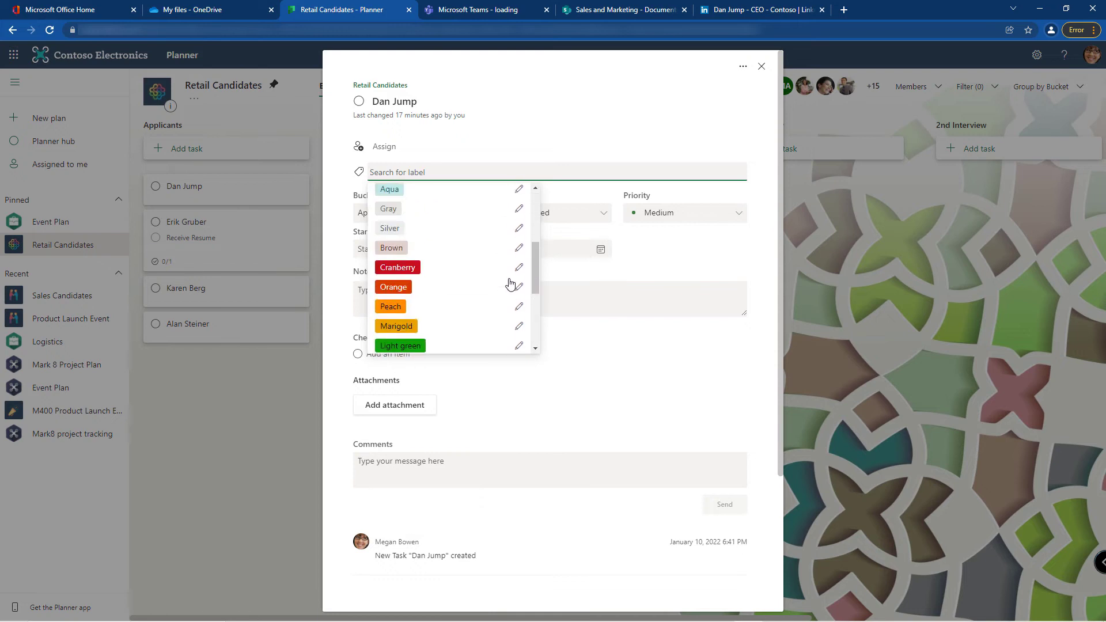
{"action": "scroll", "coordinate": [510, 282], "scroll_direction": "up", "scroll_amount": 1}
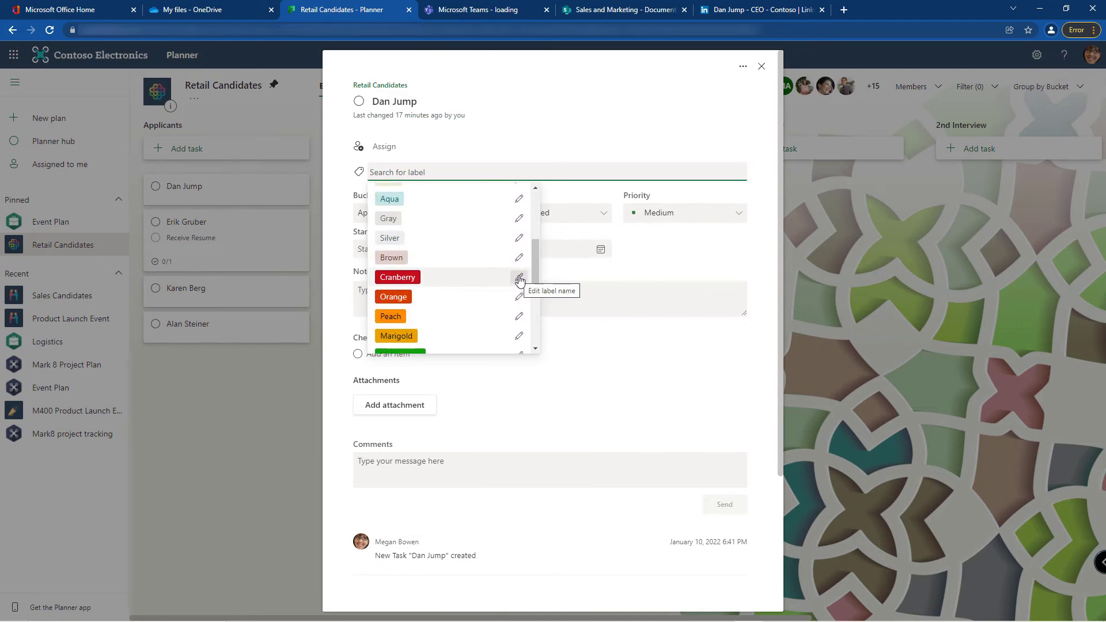
{"action": "left_click", "coordinate": [520, 281]}
{"action": "double_click", "coordinate": [560, 296]}
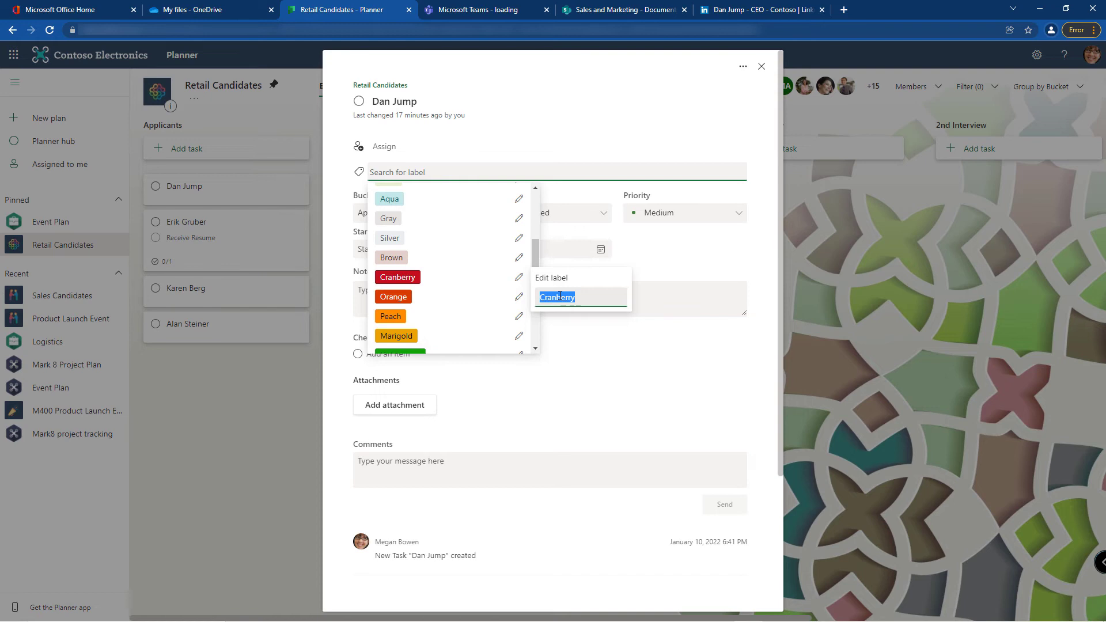
{"action": "type", "text": "Background Issue"}
{"action": "key", "text": "Return"}
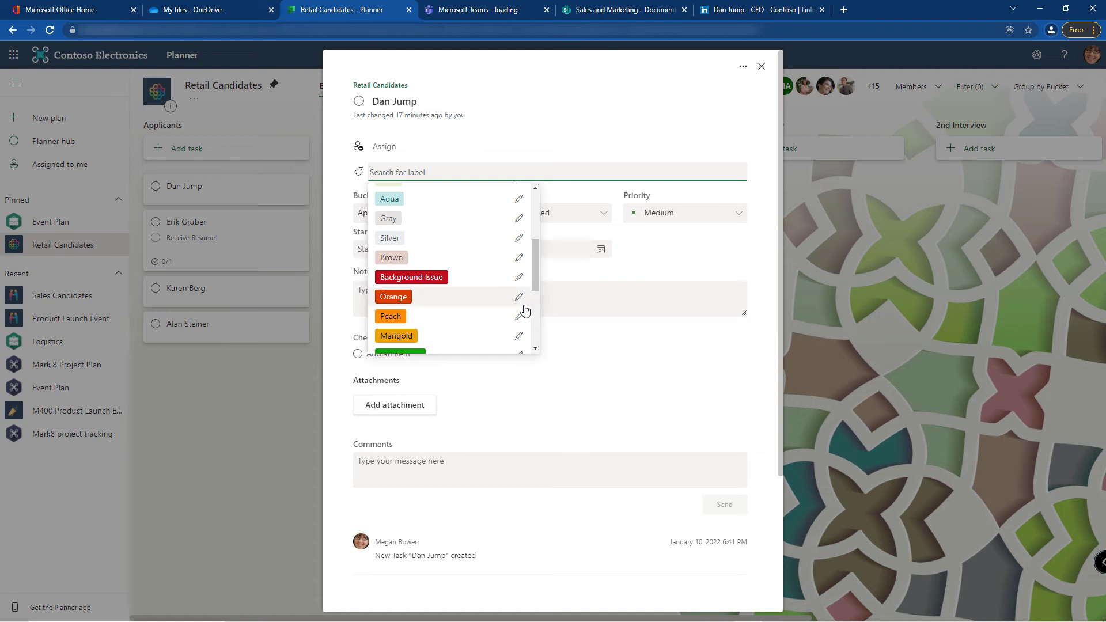
- Rename the Light green label to Schedule Interview and close the label list
{"action": "scroll", "coordinate": [524, 308], "scroll_direction": "down", "scroll_amount": 1}
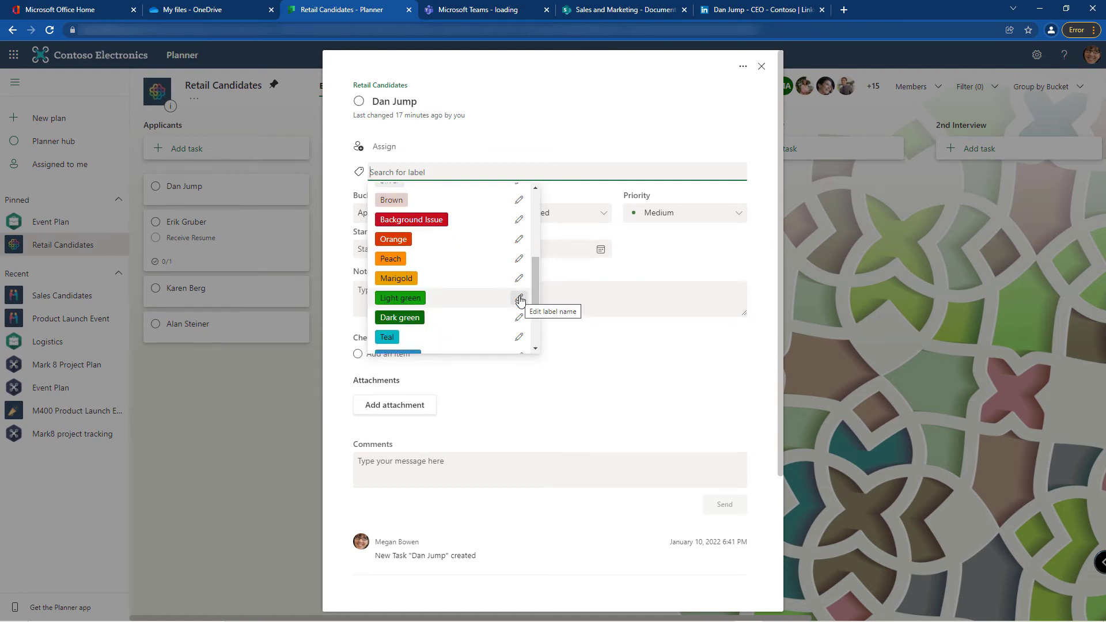
{"action": "left_click", "coordinate": [520, 300]}
{"action": "double_click", "coordinate": [564, 318]}
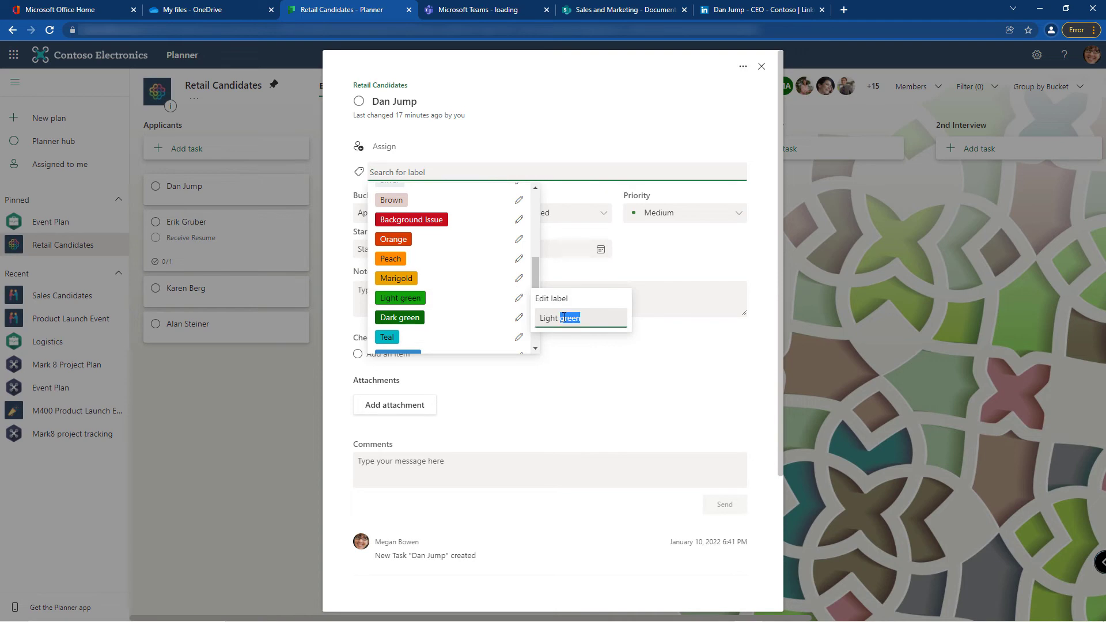
{"action": "key", "text": "ctrl+a"}
{"action": "type", "text": "Scj"}
{"action": "key", "text": "BackSpace"}
{"action": "type", "text": "hedule Interview"}
{"action": "key", "text": "Return"}
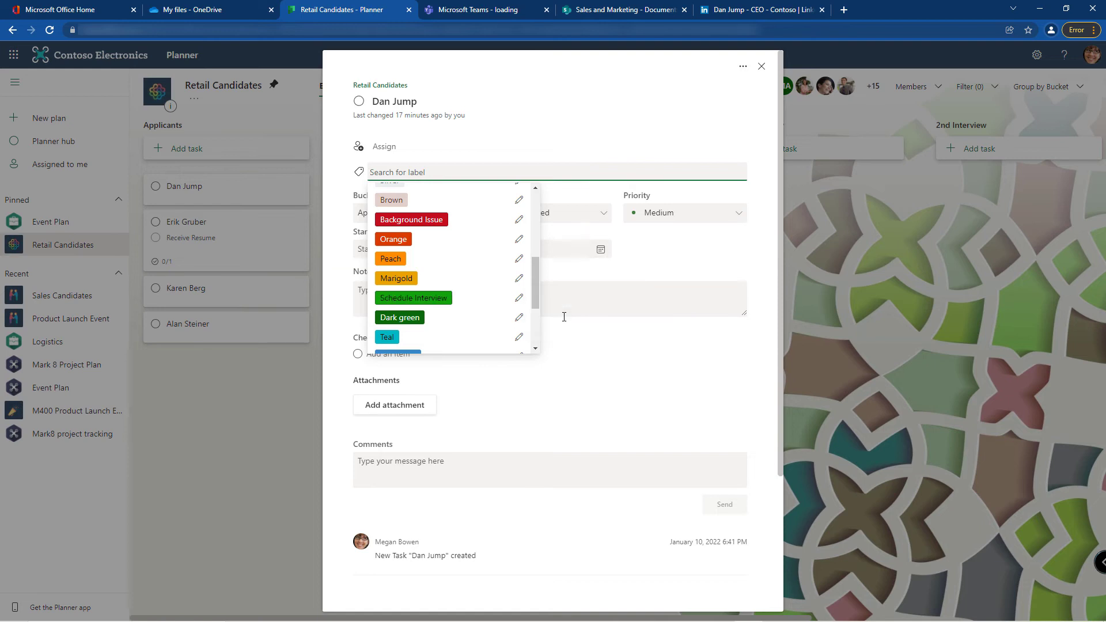
{"action": "key", "text": "Escape"}
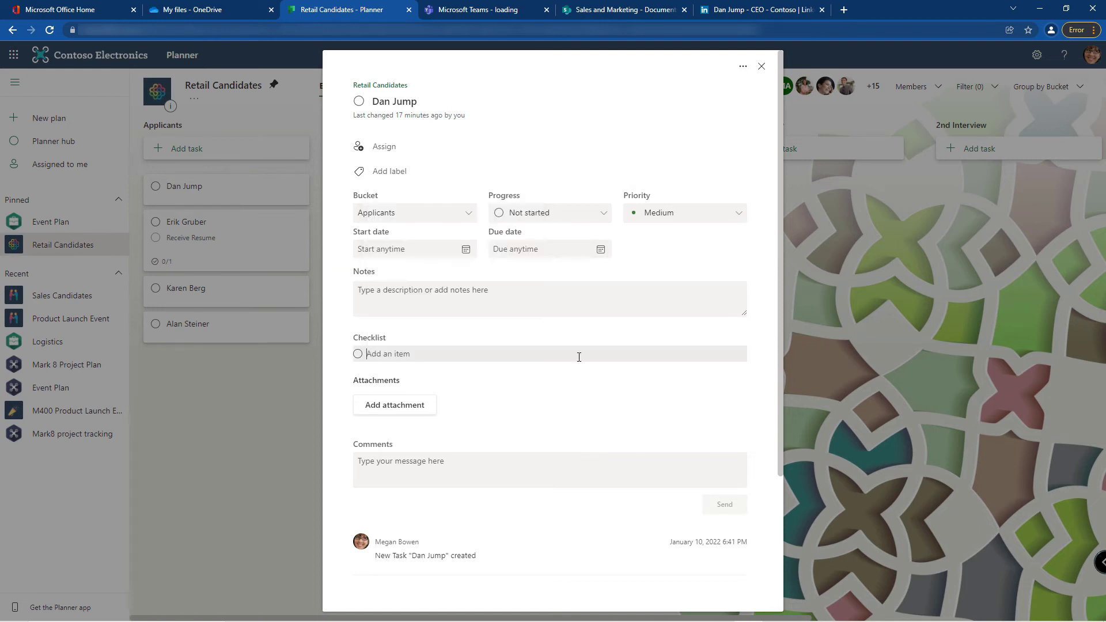
- Apply the Management and Schedule Interview labels to the candidate's task, then close its details
{"action": "left_click", "coordinate": [404, 173]}
{"action": "left_click", "coordinate": [403, 195]}
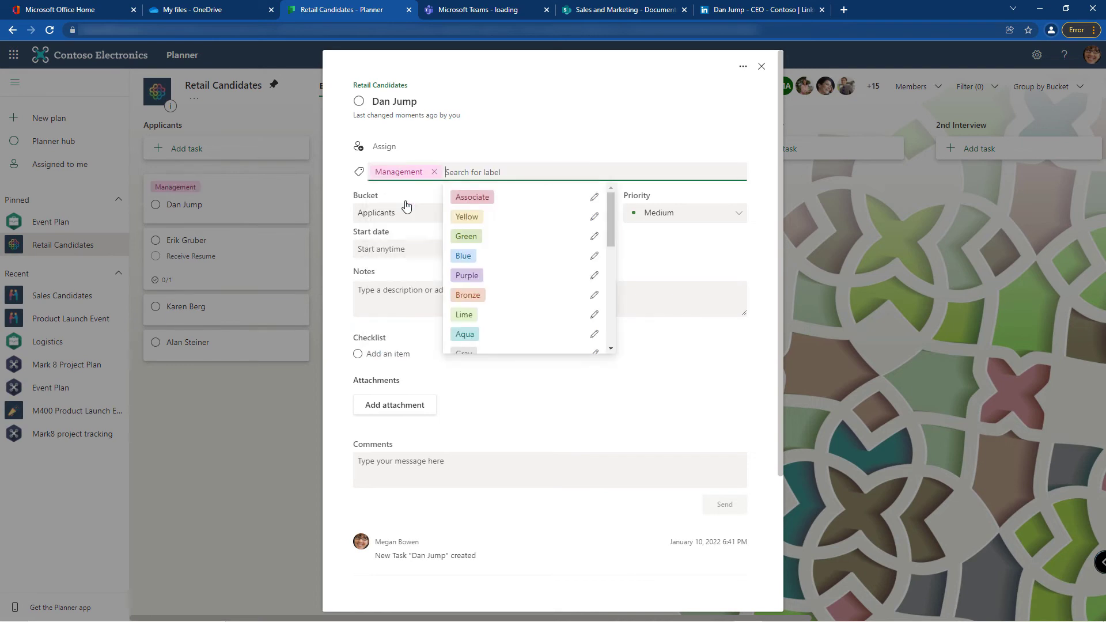
{"action": "scroll", "coordinate": [553, 247], "scroll_direction": "down", "scroll_amount": 3}
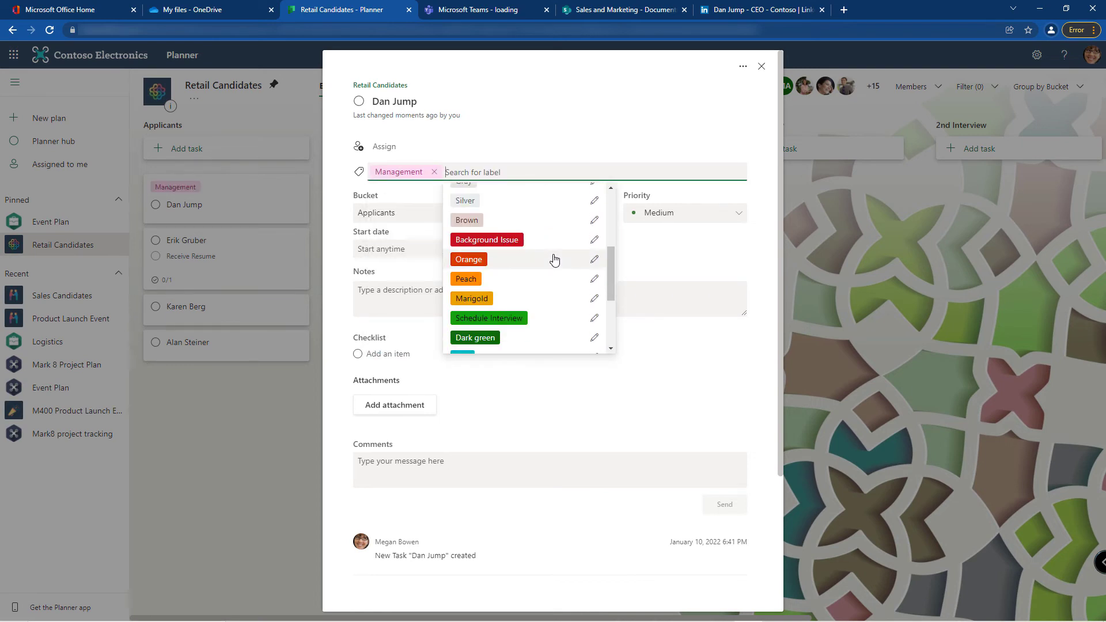
{"action": "left_click", "coordinate": [502, 321]}
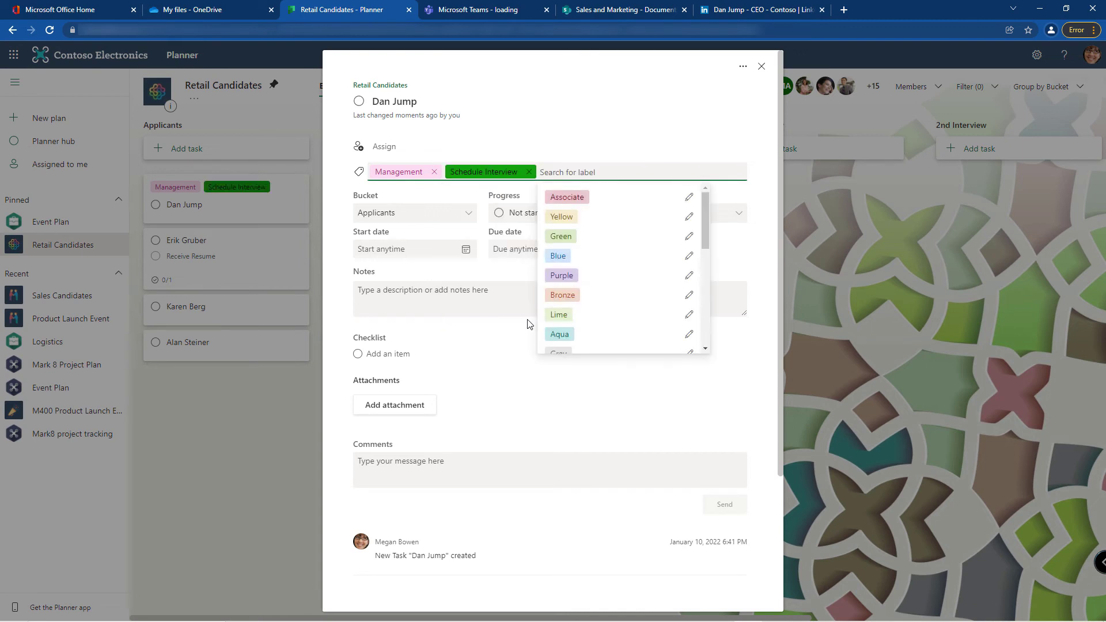
{"action": "left_click", "coordinate": [761, 66]}
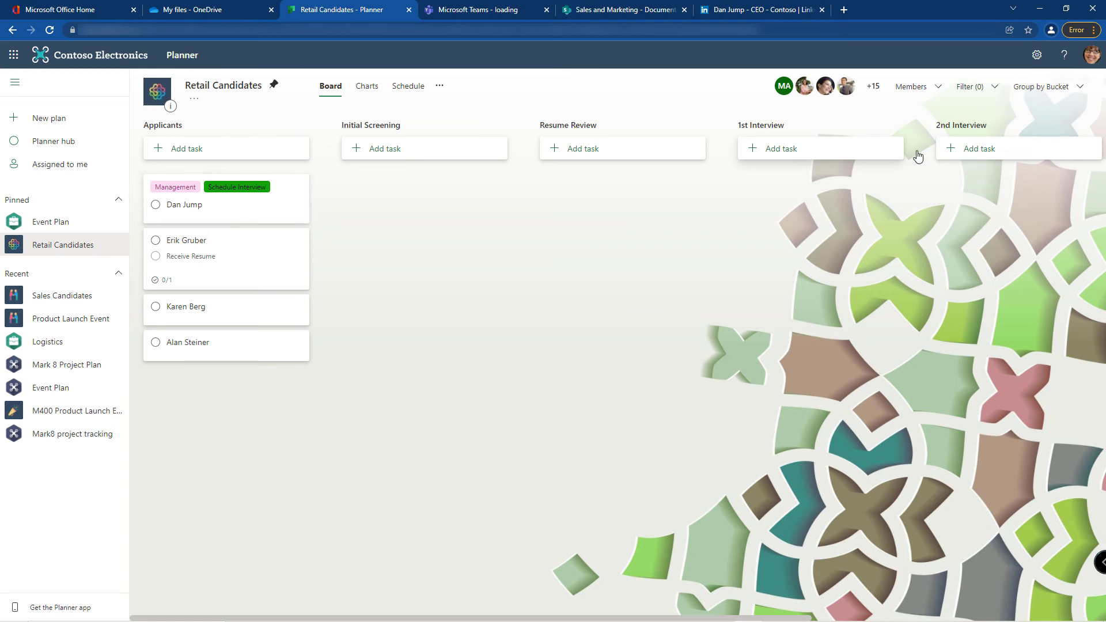
- Switch the Retail Candidates board's grouping from Bucket to Labels
{"action": "left_click", "coordinate": [1078, 89]}
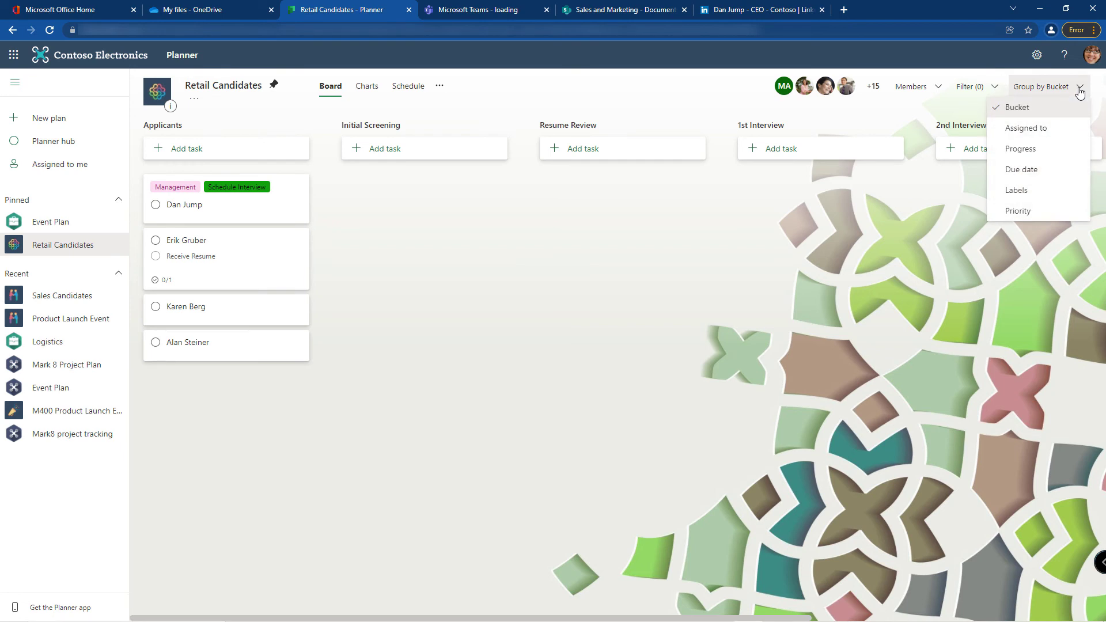
{"action": "left_click", "coordinate": [1028, 190]}
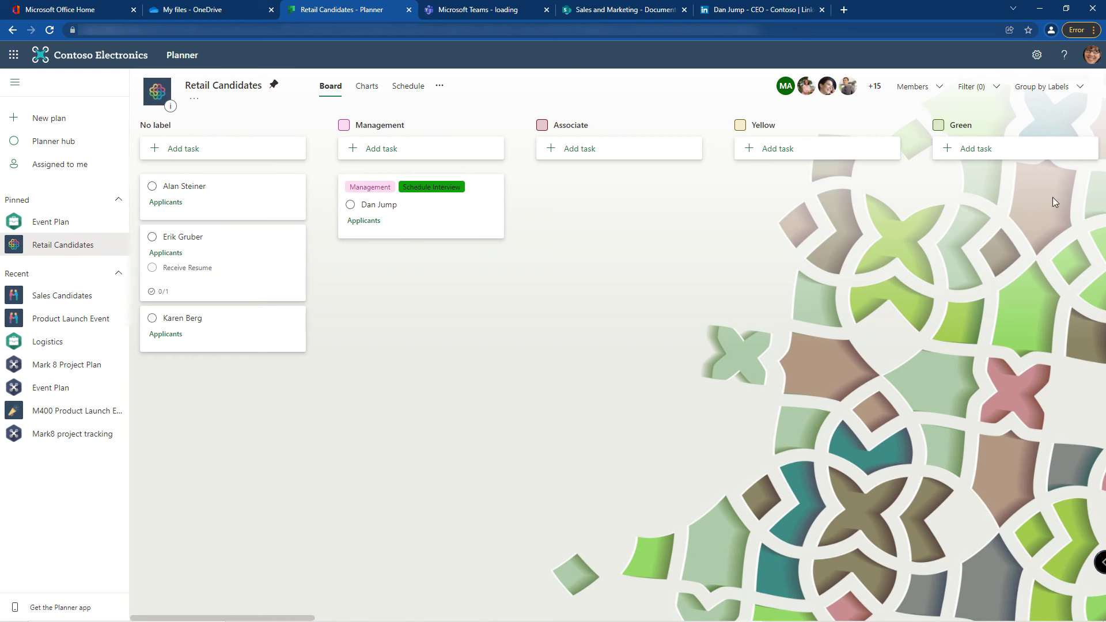
- Scroll the board right until the Schedule Interview column is visible
{"action": "scroll", "coordinate": [1052, 197], "scroll_direction": "right", "scroll_amount": 10}
{"action": "scroll", "coordinate": [893, 241], "scroll_direction": "right", "scroll_amount": 10}
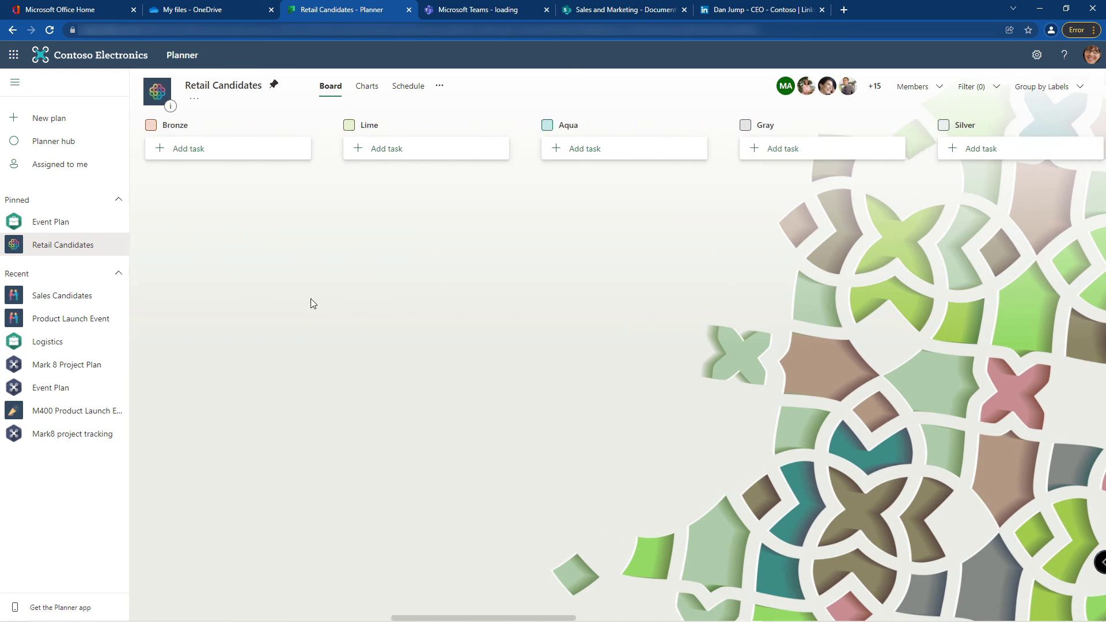
{"action": "scroll", "coordinate": [758, 289], "scroll_direction": "right", "scroll_amount": 10}
{"action": "scroll", "coordinate": [811, 305], "scroll_direction": "right", "scroll_amount": 10}
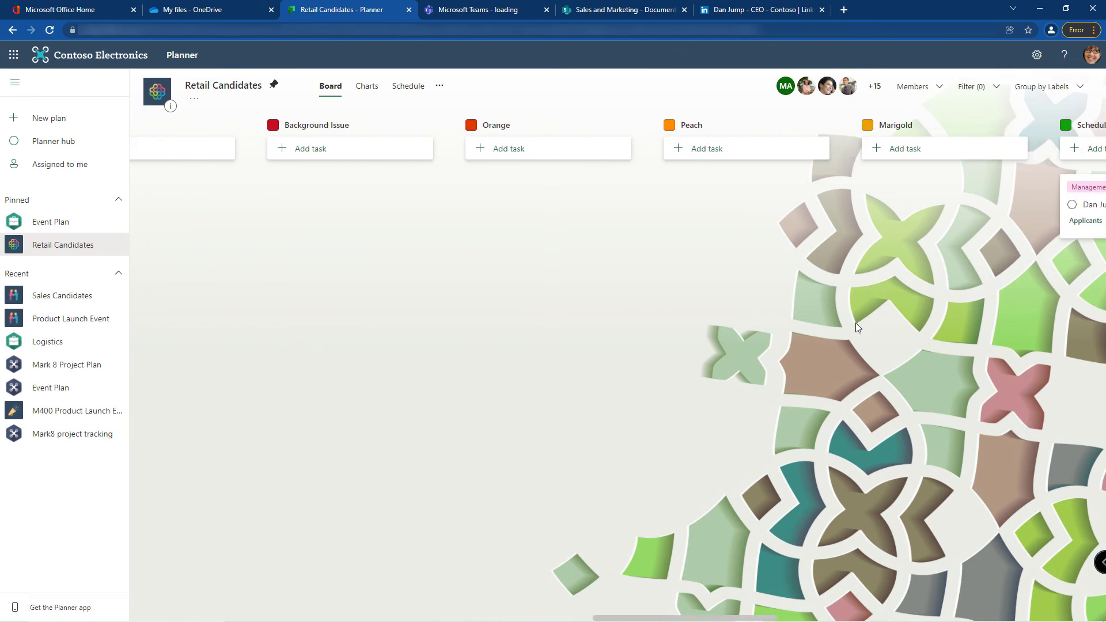
{"action": "scroll", "coordinate": [855, 322], "scroll_direction": "right", "scroll_amount": 5}
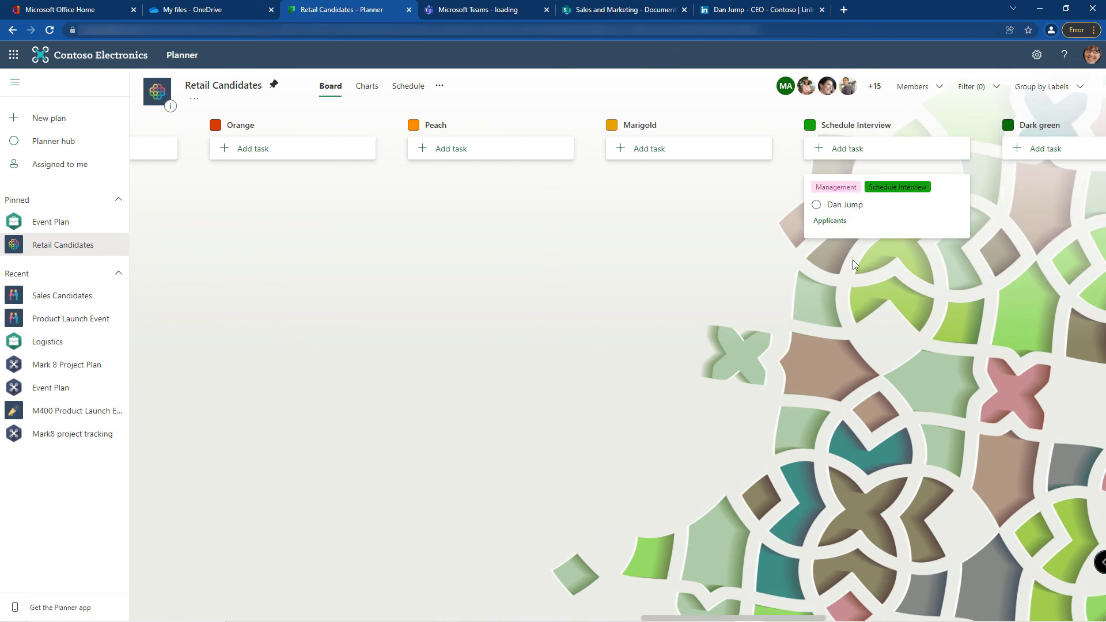